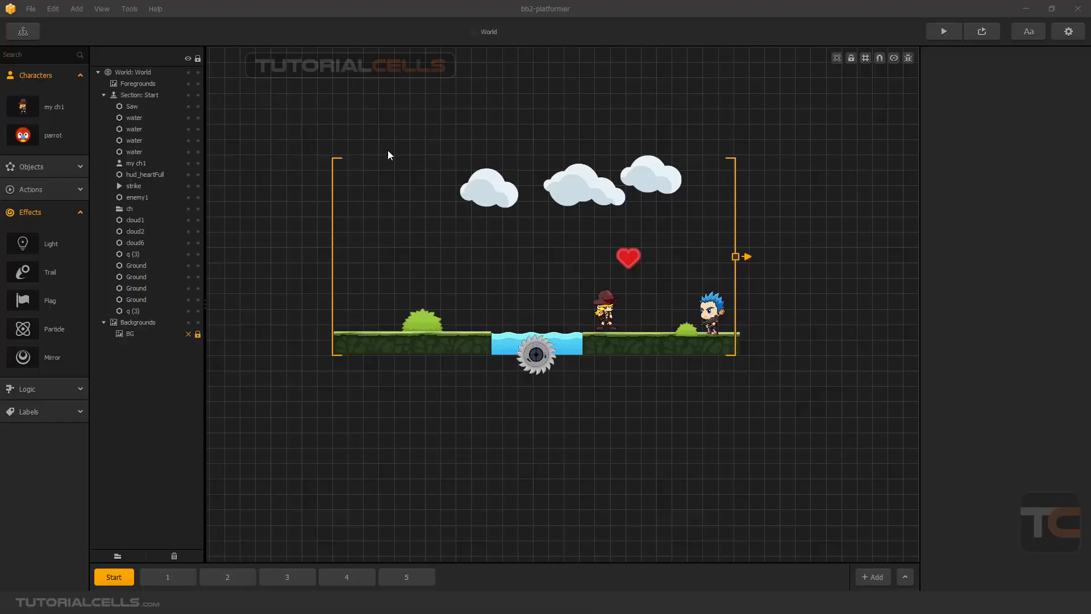
- Bring a white Light effect from the Effects list into the level
click(73, 216)
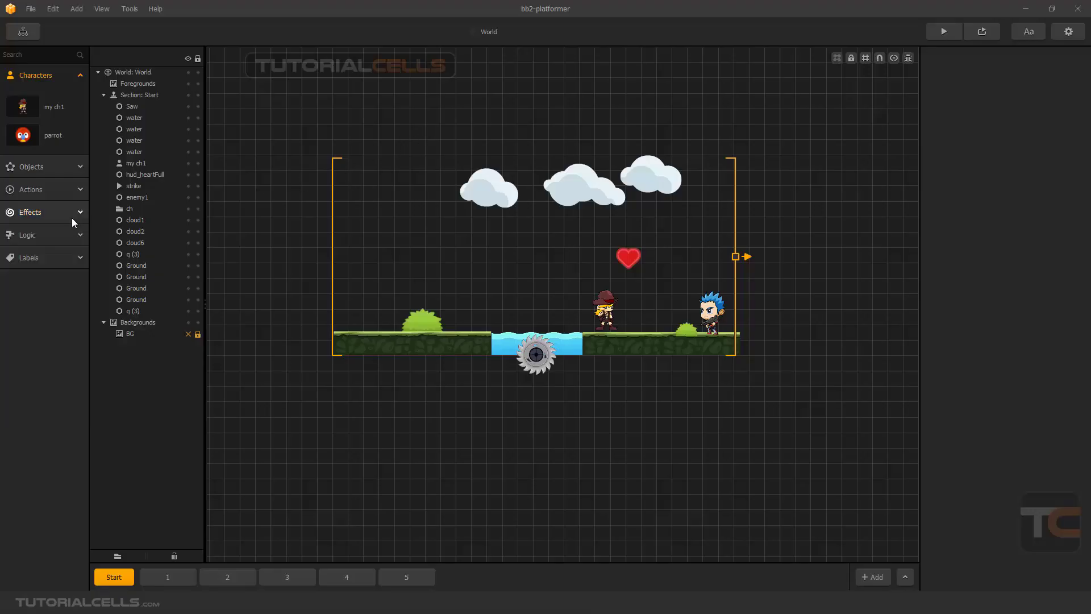
click(73, 216)
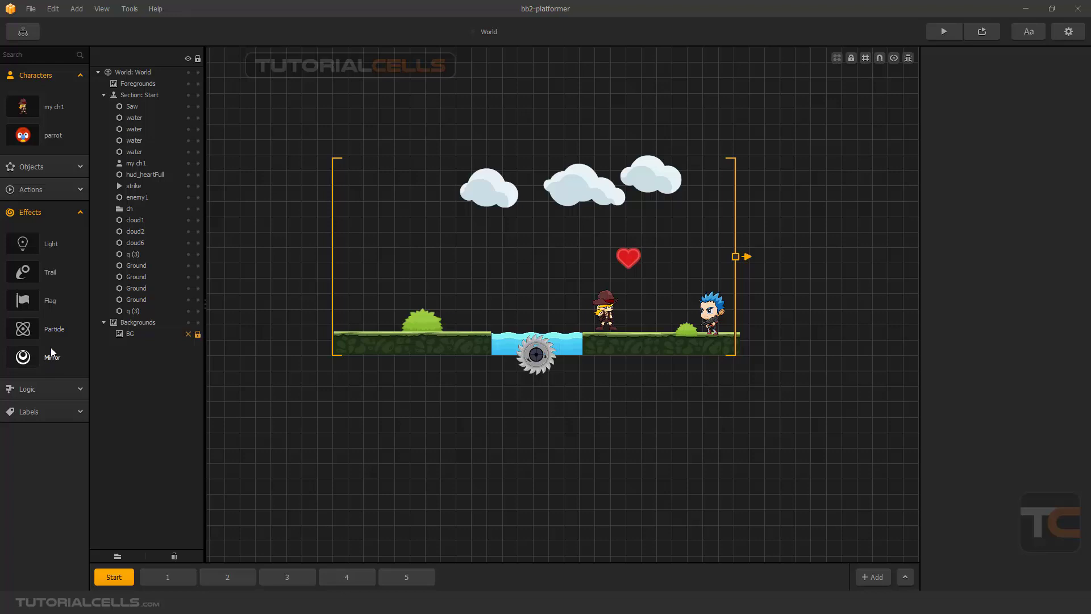
drag(54, 251, 282, 235)
- Move the light right above the cowboy until it sits just left of the heart
drag(442, 256, 477, 238)
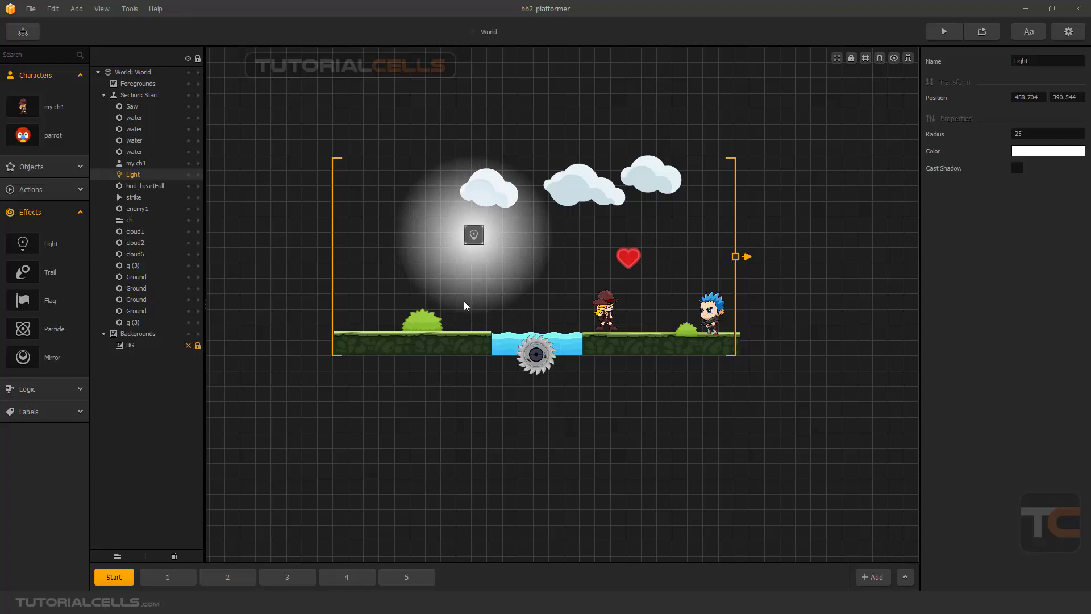
drag(483, 238, 477, 232)
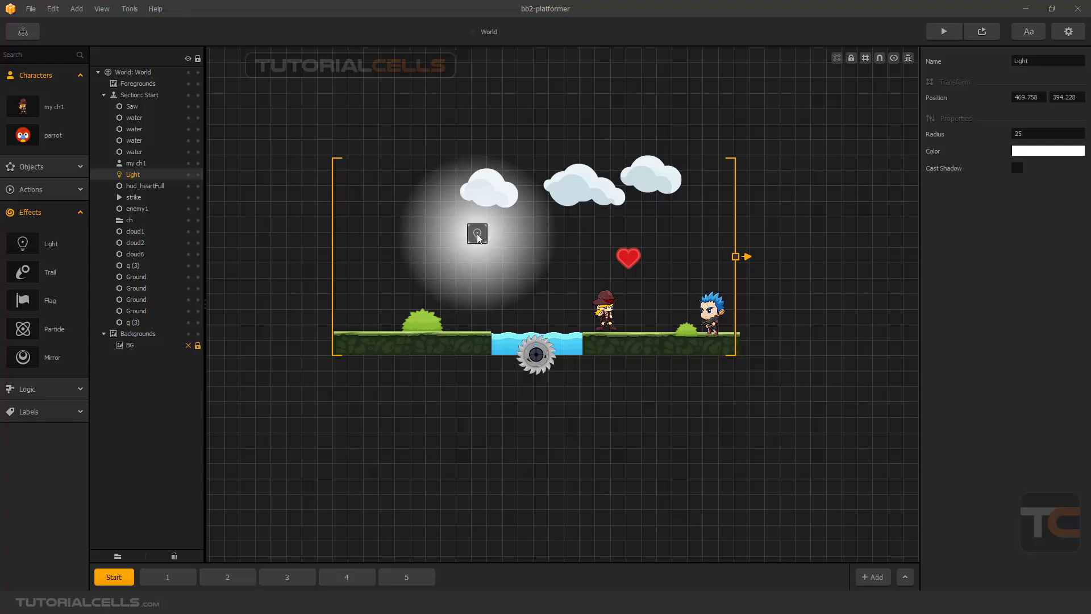
drag(478, 237, 505, 239)
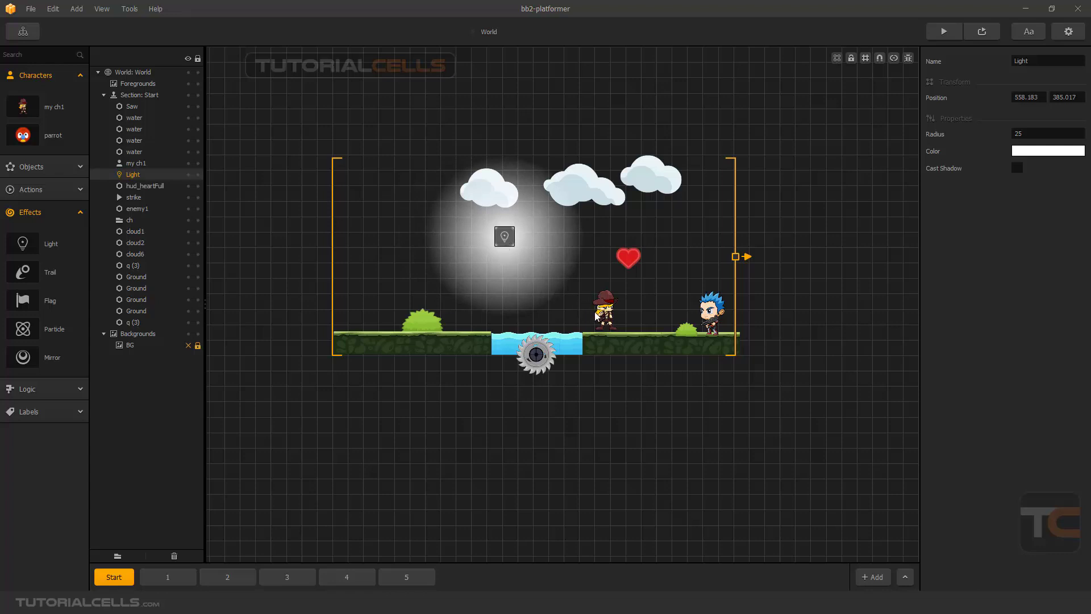
drag(507, 240, 579, 248)
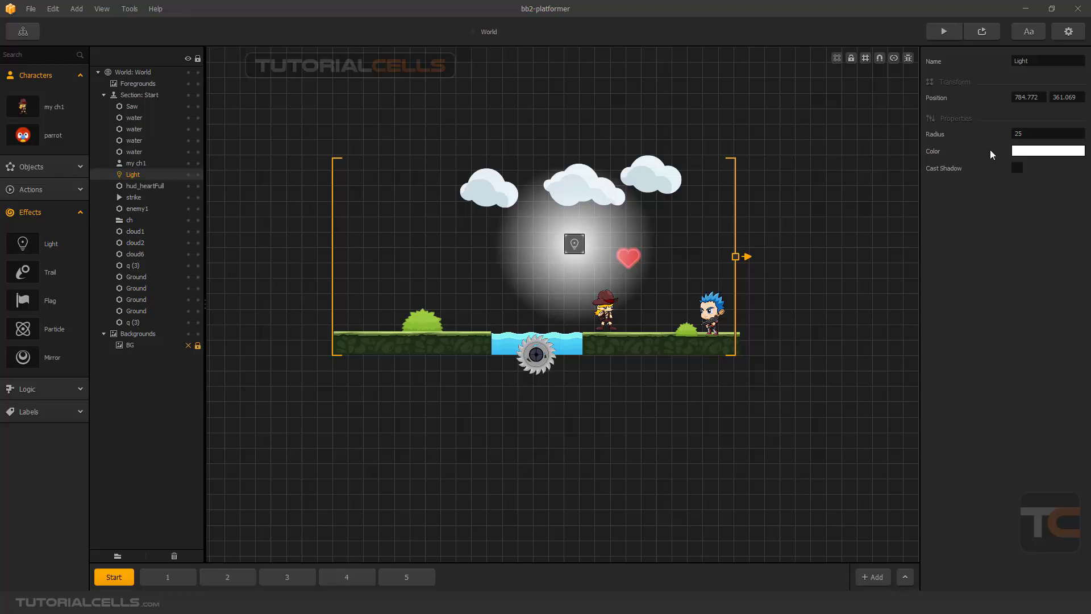
- Nudge the light slightly left and try a radius of 50
drag(572, 245, 569, 246)
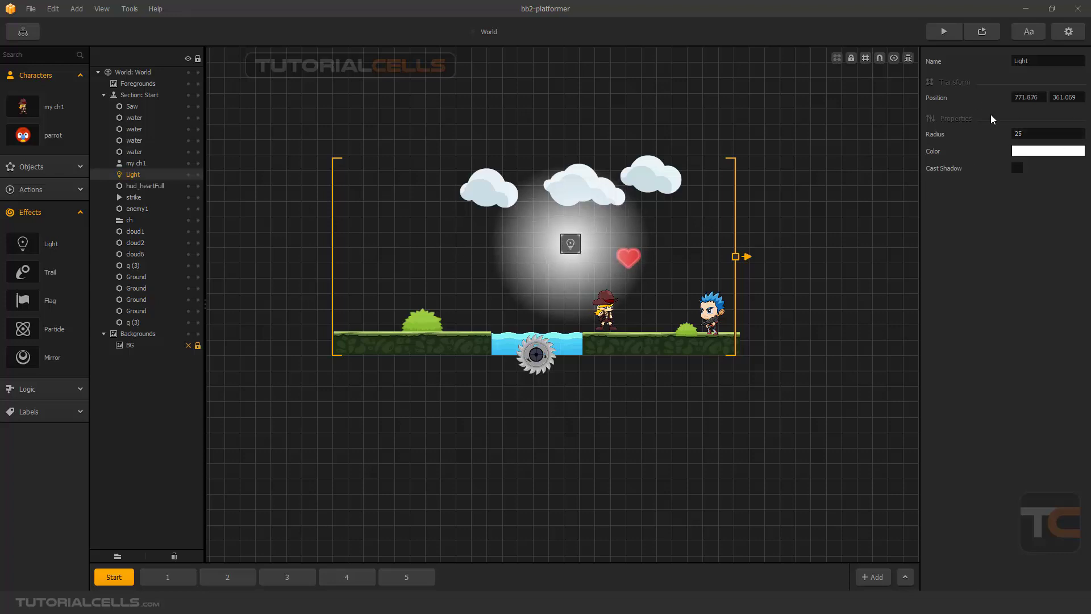
double_click(1016, 135)
text(50)
key(Return)
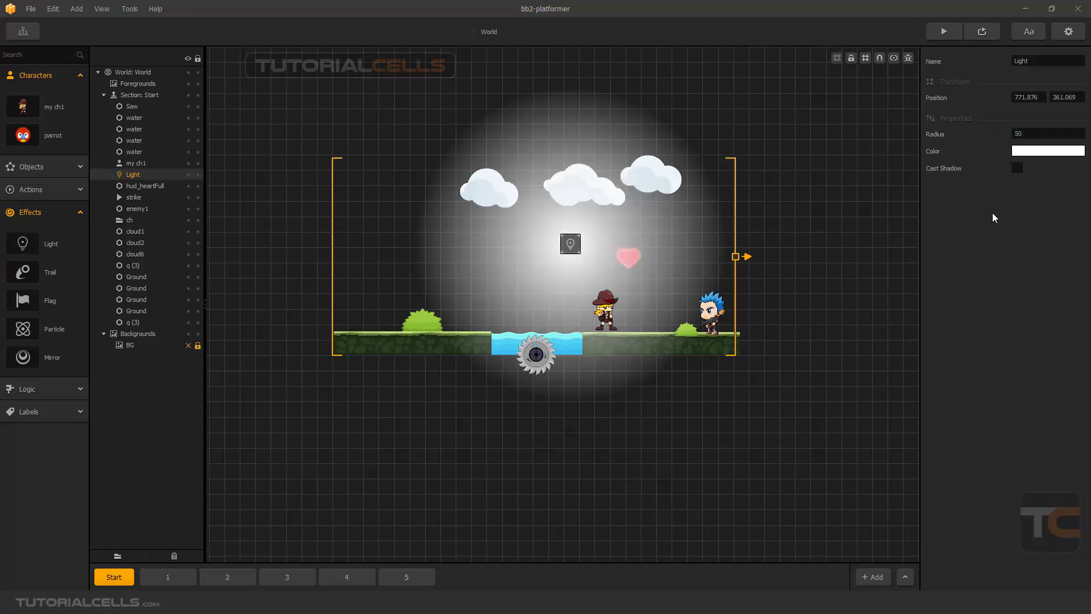
- Restore the light's radius to 25 and settle it slightly lower
double_click(1017, 134)
text(25)
key(Return)
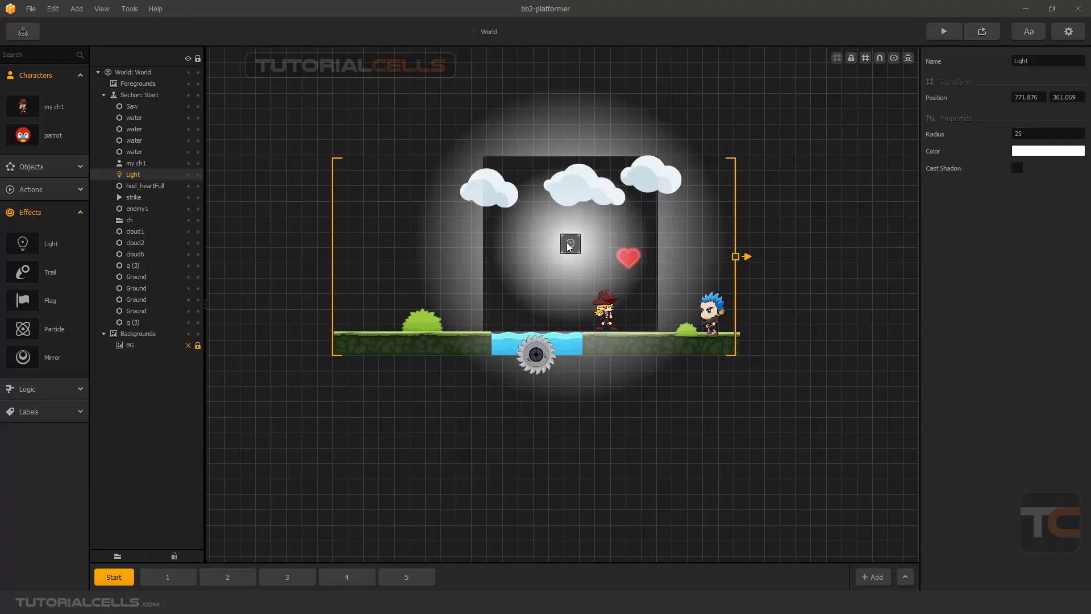
mouse_move(571, 247)
mouse_down()
mouse_move(511, 232)
mouse_move(498, 370)
mouse_move(570, 146)
mouse_move(562, 223)
mouse_move(572, 240)
mouse_up()
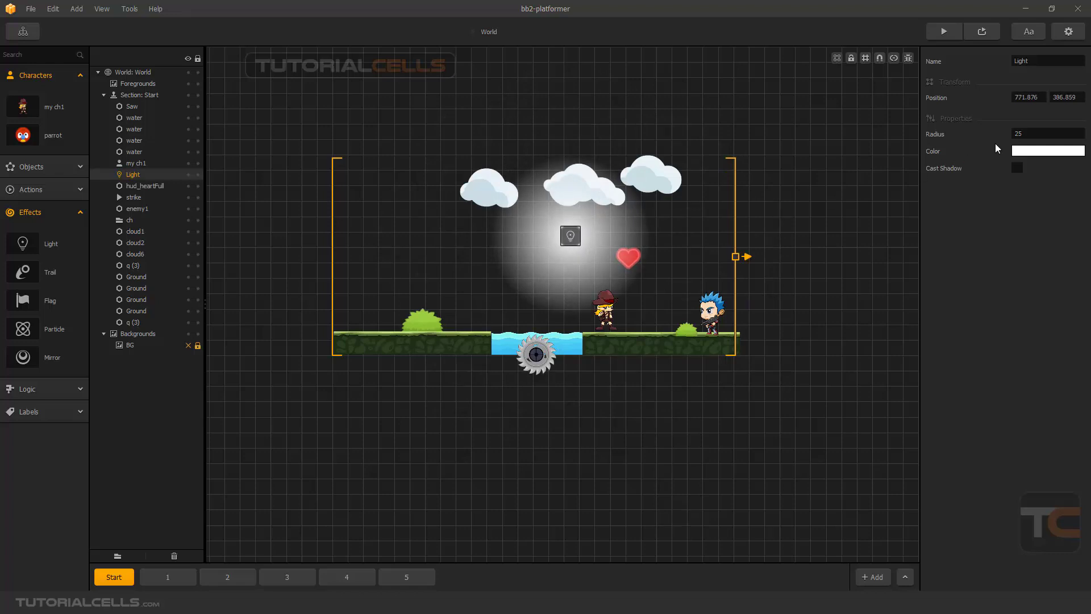
- Make the light yellow (#edff26) in the Select Color dialog
click(1031, 151)
click(640, 206)
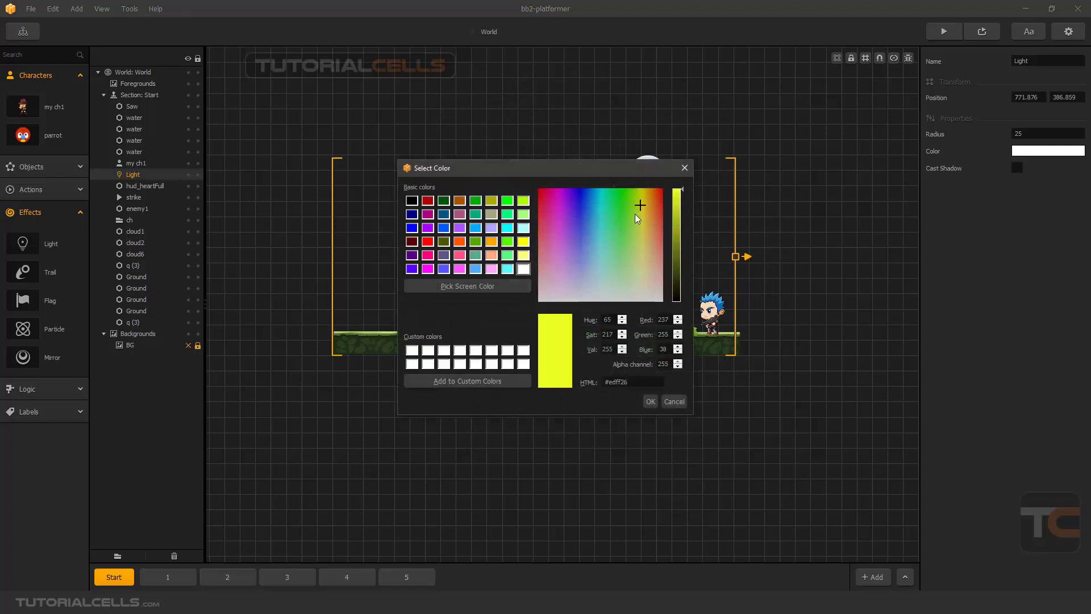
click(650, 401)
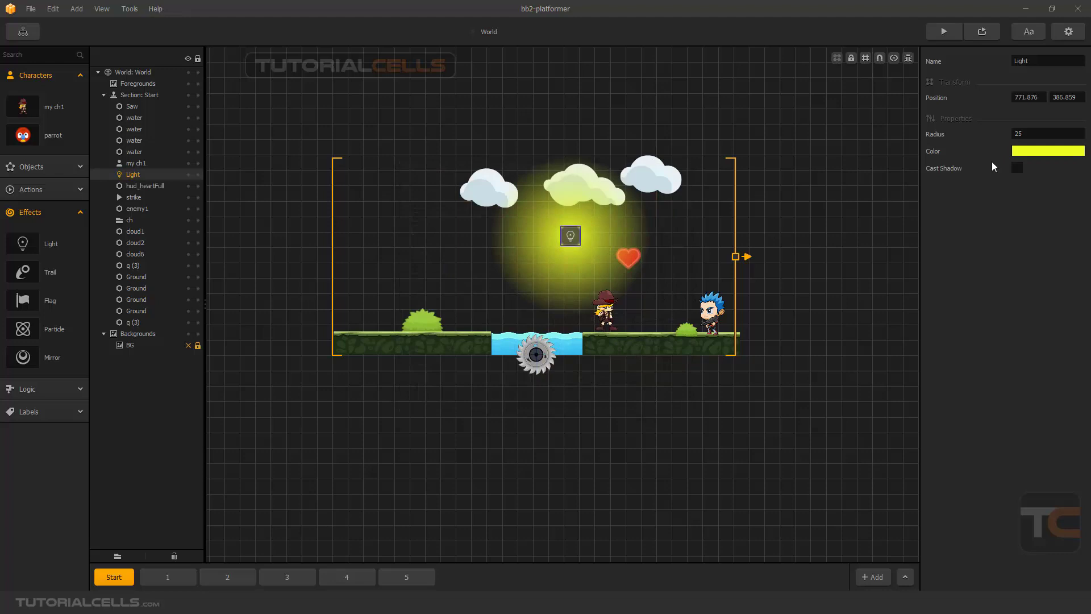
- Raise the light's radius to 30 for a wider yellow glow
drag(1026, 133, 1004, 137)
text(30)
click(984, 193)
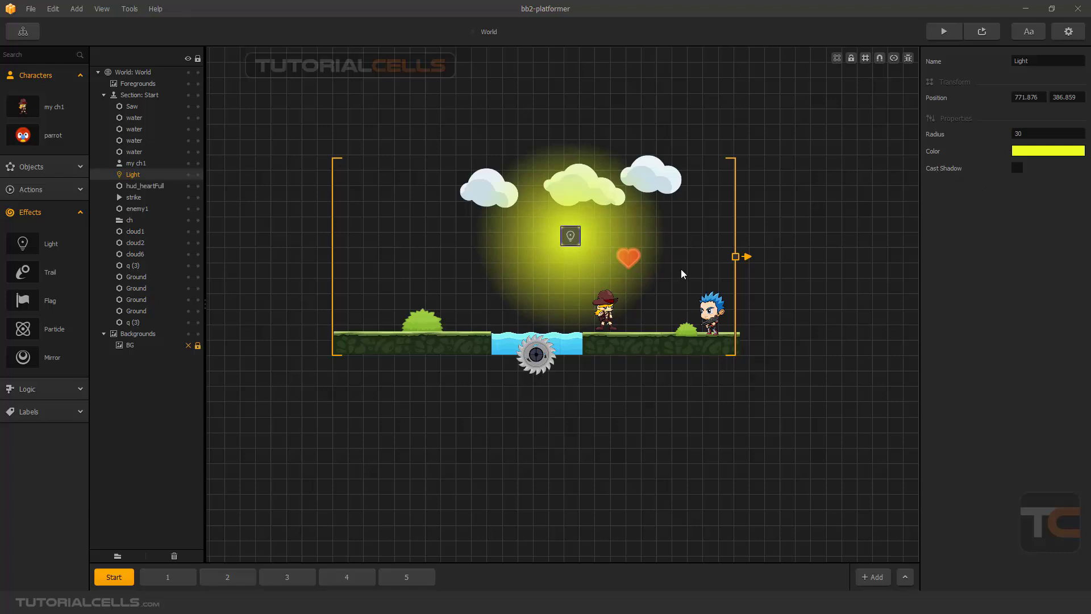
scroll(681, 270, up, 2)
middle_drag(666, 275, 624, 294)
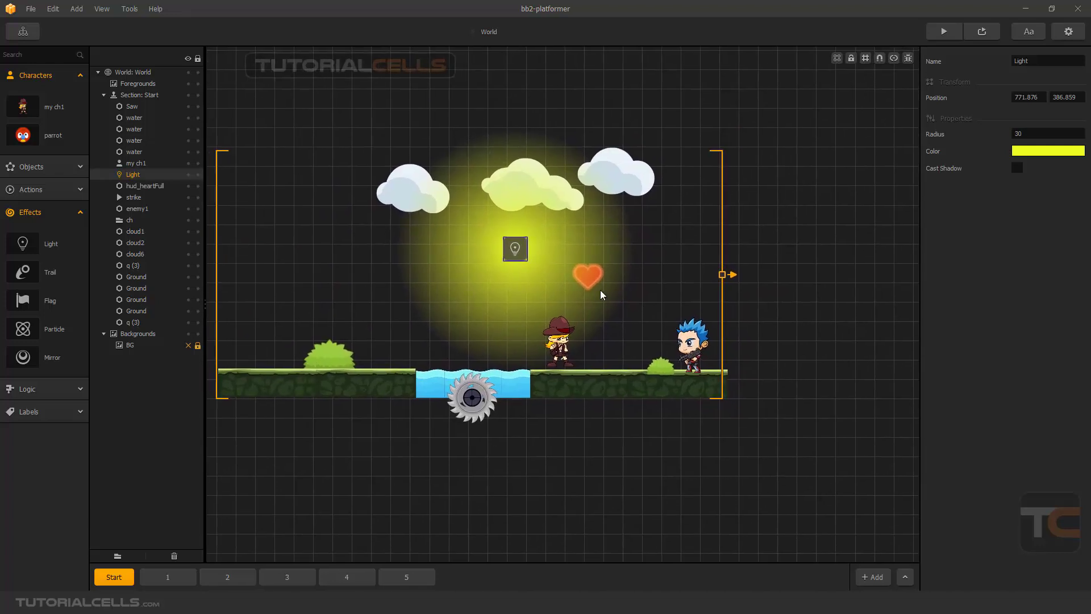
- Check the yellow glow in a preview, then nudge the light right to 796.842, 382.453
click(982, 32)
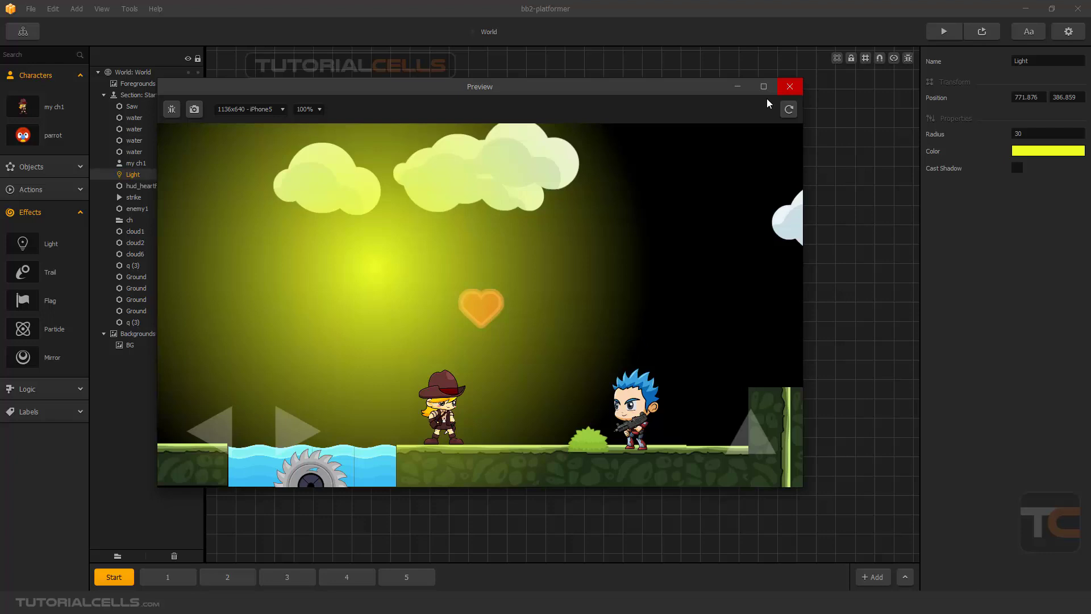
click(789, 86)
mouse_move(516, 248)
mouse_down()
mouse_move(535, 245)
mouse_move(552, 333)
mouse_move(526, 254)
mouse_up()
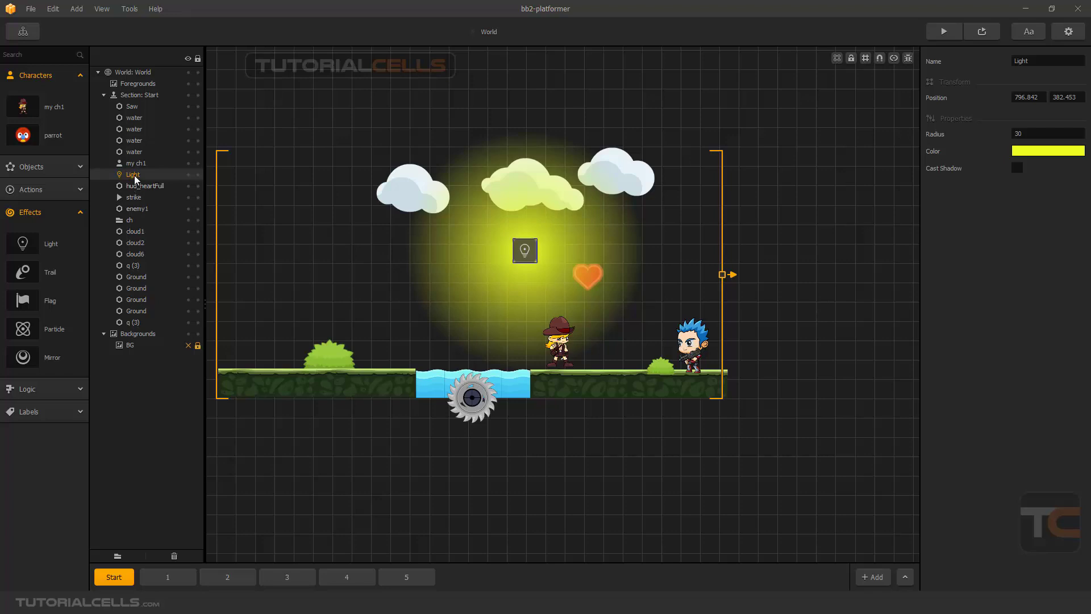
- Move Light to the end of Section: Start, nudge the heart, and reselect the light
drag(135, 179, 144, 329)
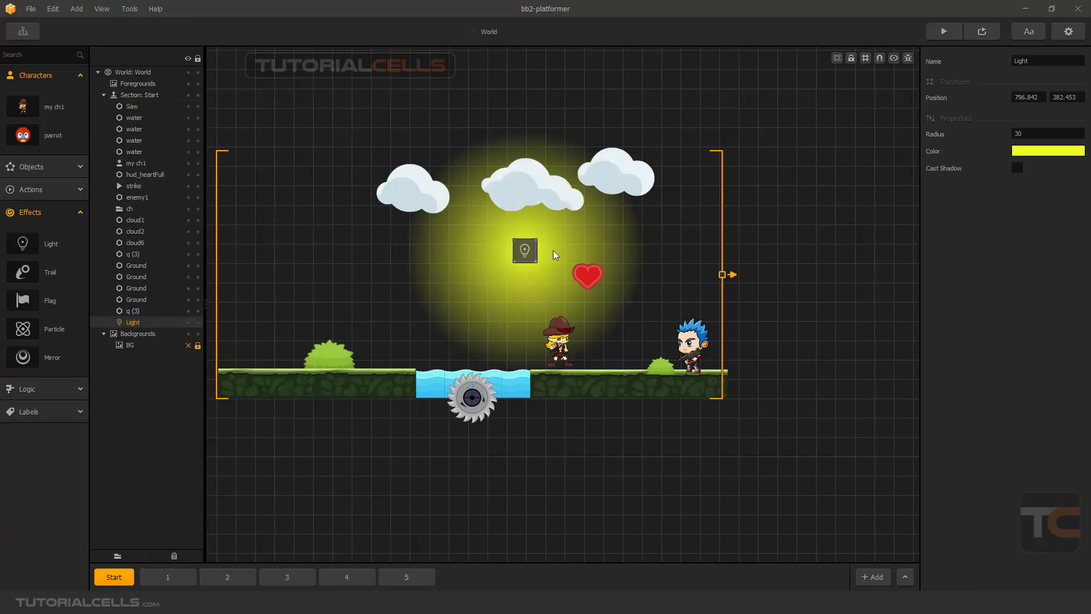
drag(597, 273, 597, 277)
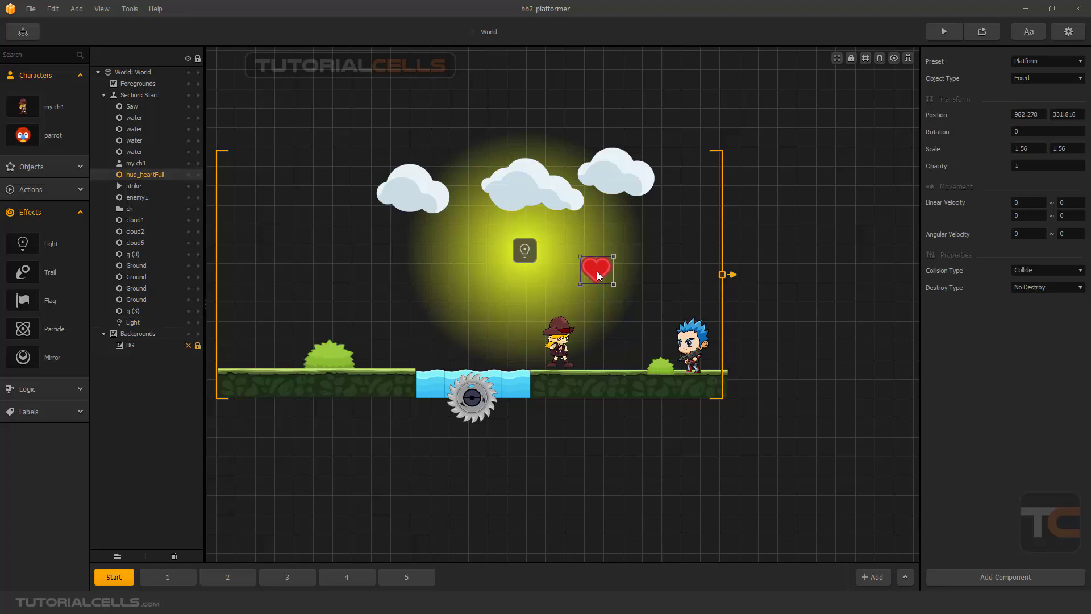
click(524, 251)
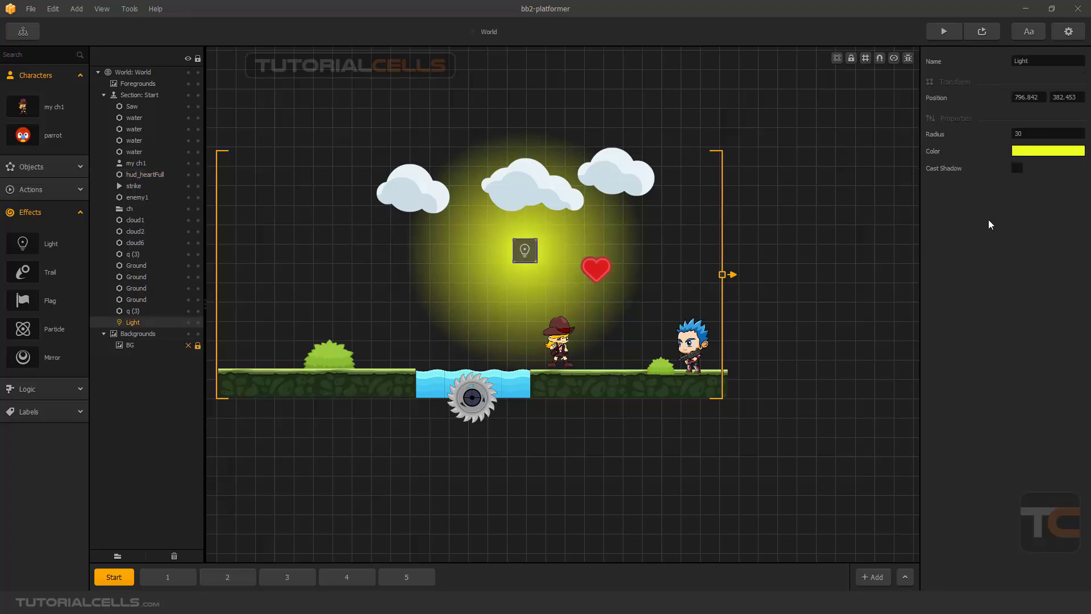
click(970, 38)
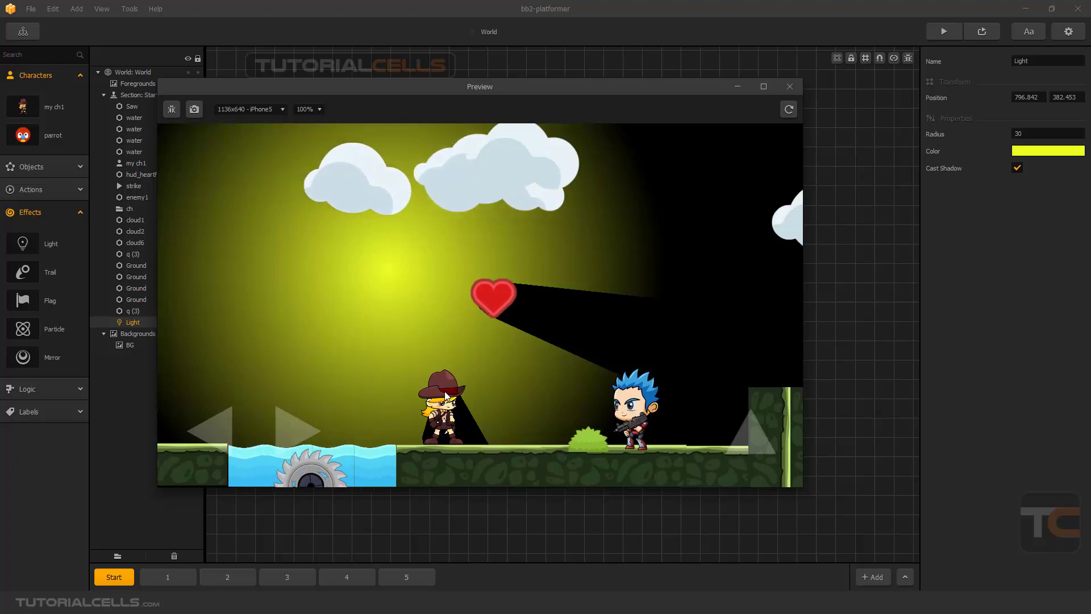
click(172, 109)
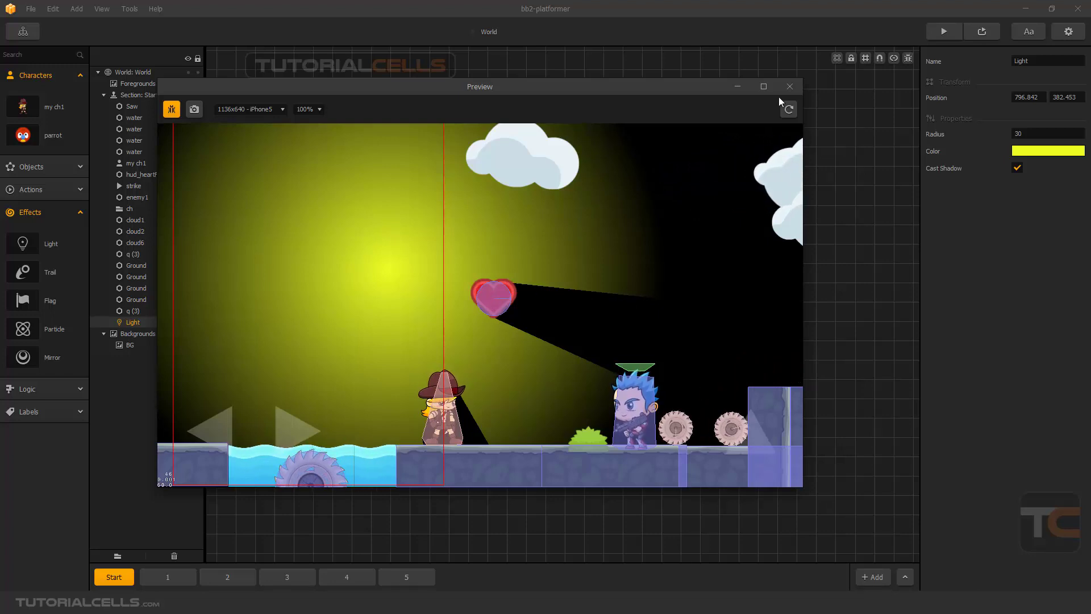
click(789, 86)
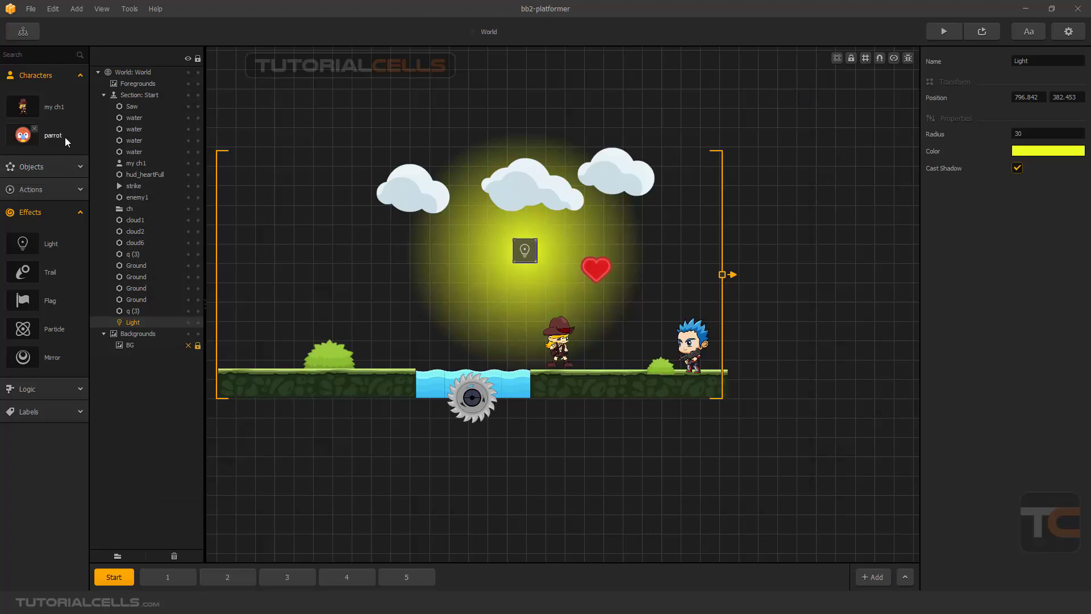
- Turn off Cast Shadow for the my ch1 cowboy character
click(62, 110)
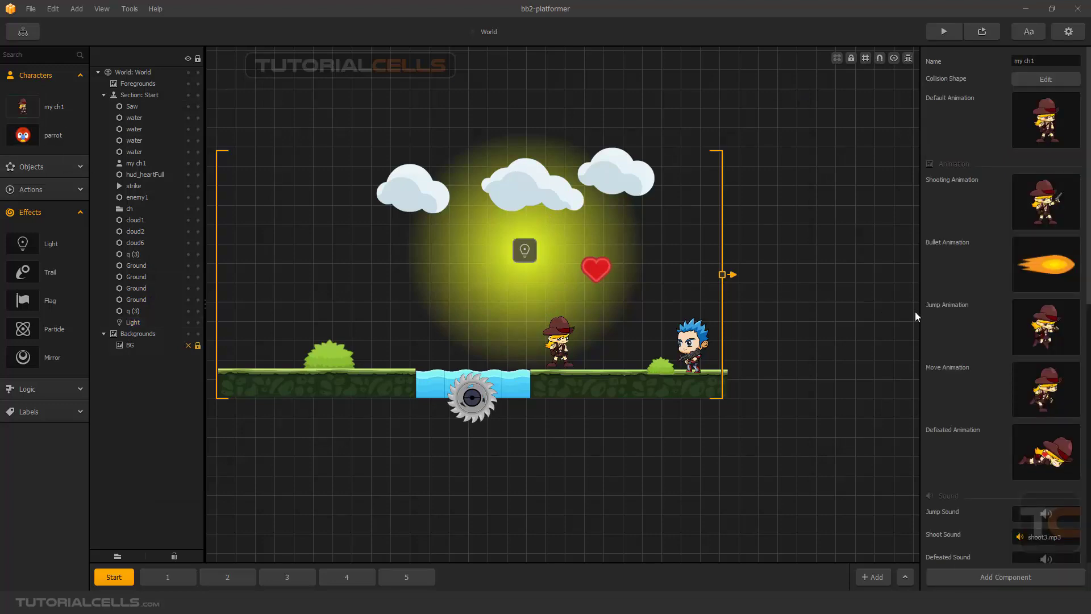
scroll(973, 355, down, 3)
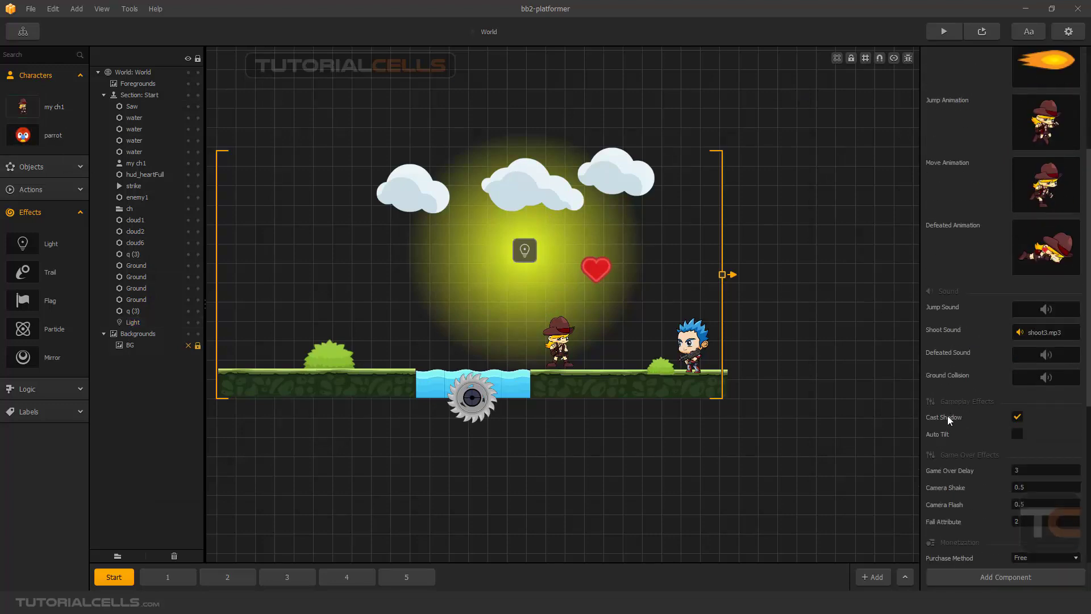
click(1018, 418)
- Preview the scene to check the heart's shadow, then select the heart
click(962, 35)
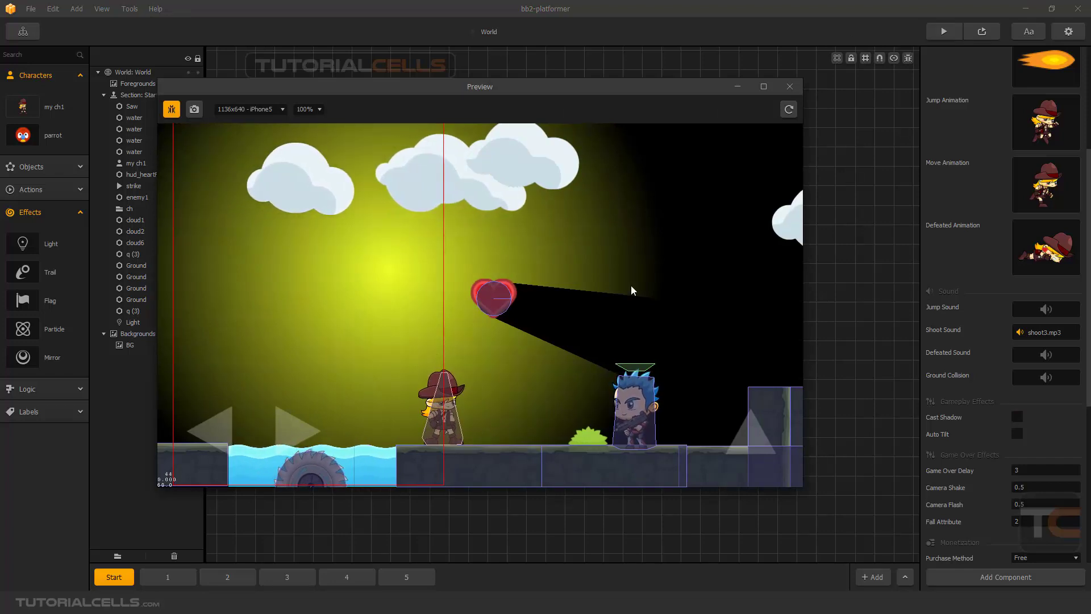
click(790, 87)
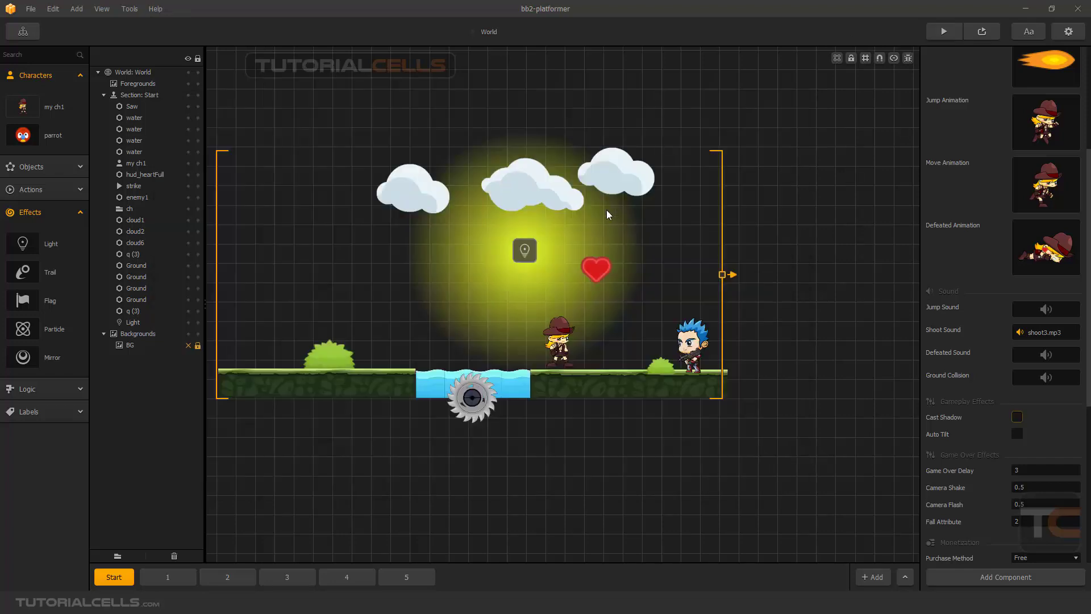
click(606, 267)
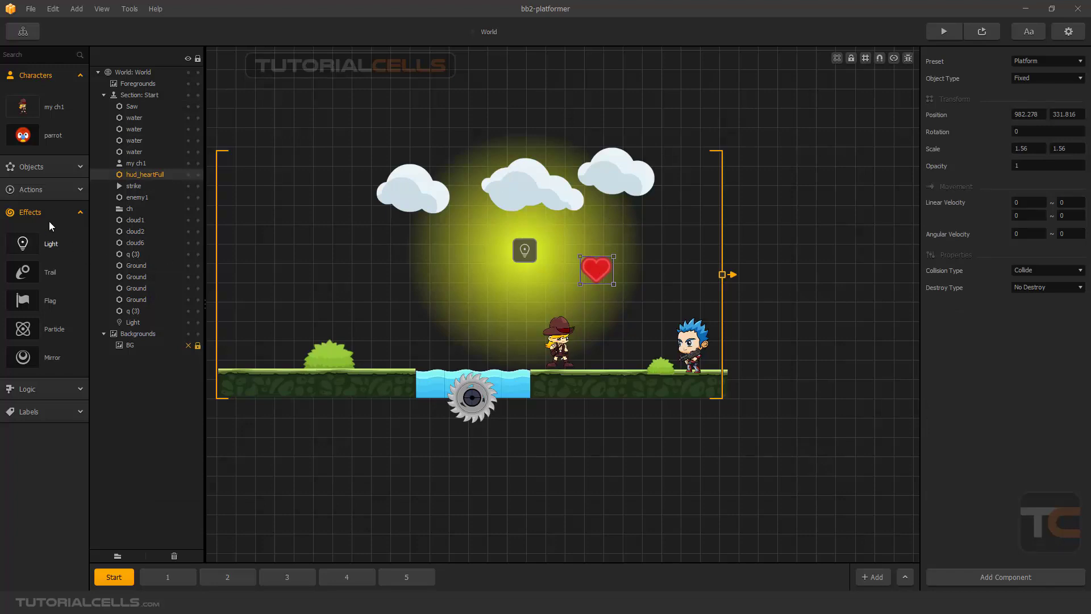
- Select hud_heartFull in the Objects library and open its collision shape editor
click(49, 168)
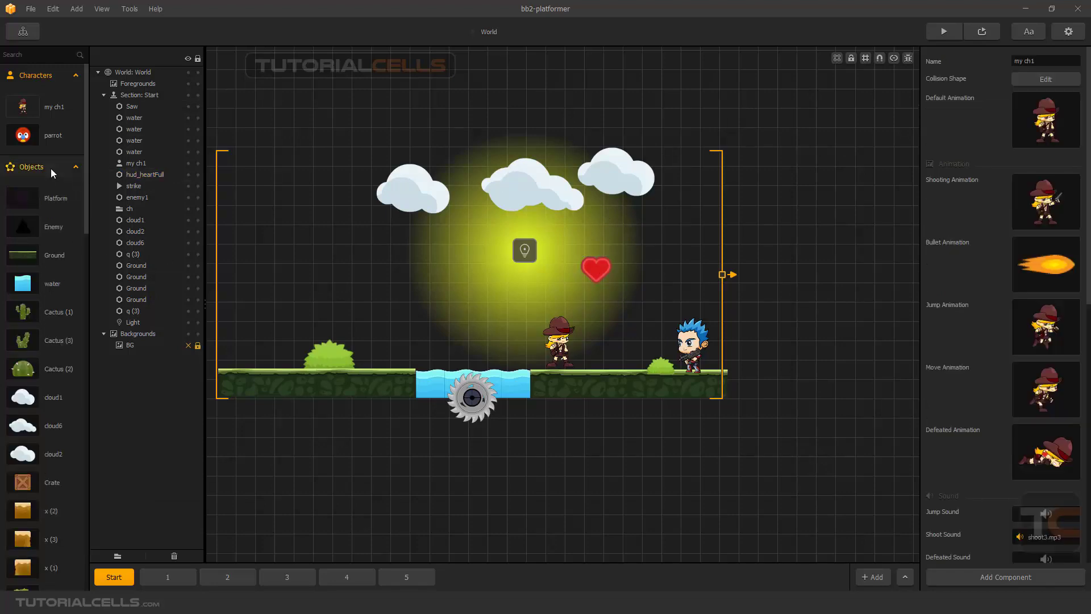
scroll(59, 360, down, 5)
click(56, 307)
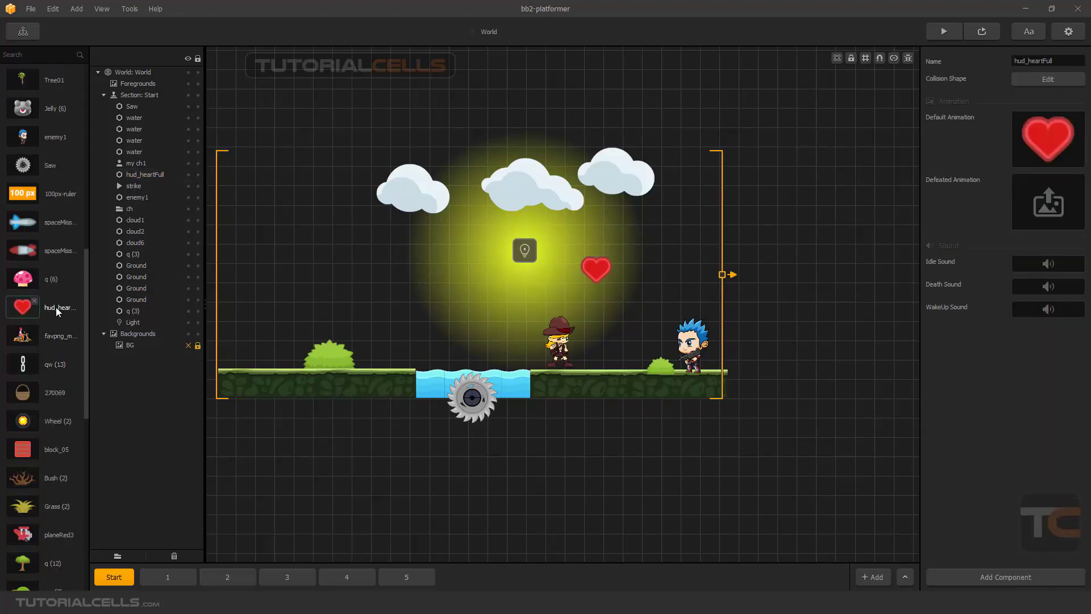
click(1031, 80)
- Change the heart's collider to a square Polygon and preview the result
scroll(564, 311, up, 3)
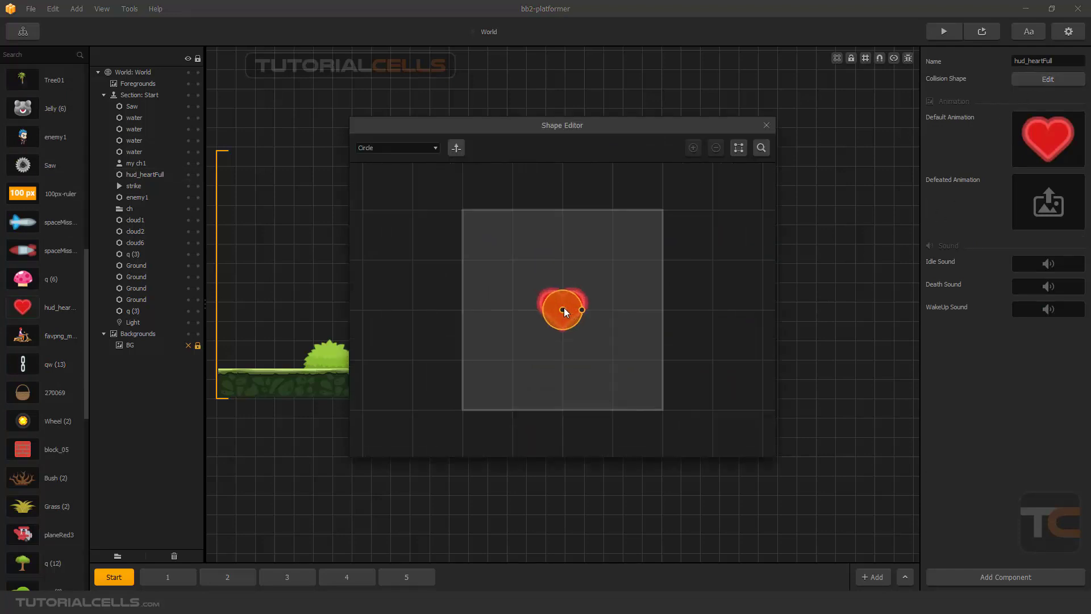
click(408, 150)
click(405, 160)
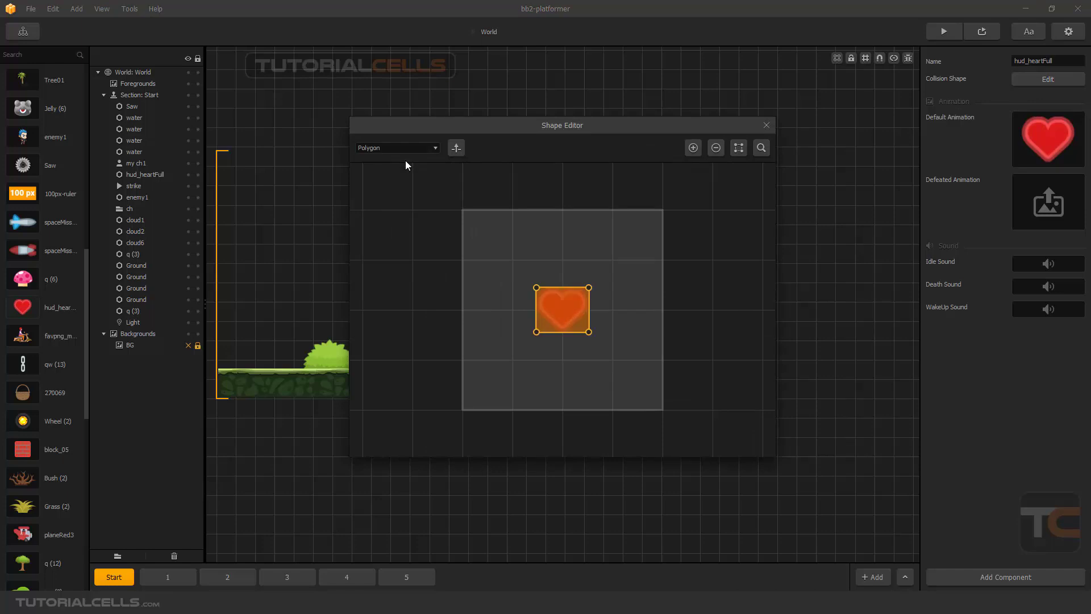
click(766, 125)
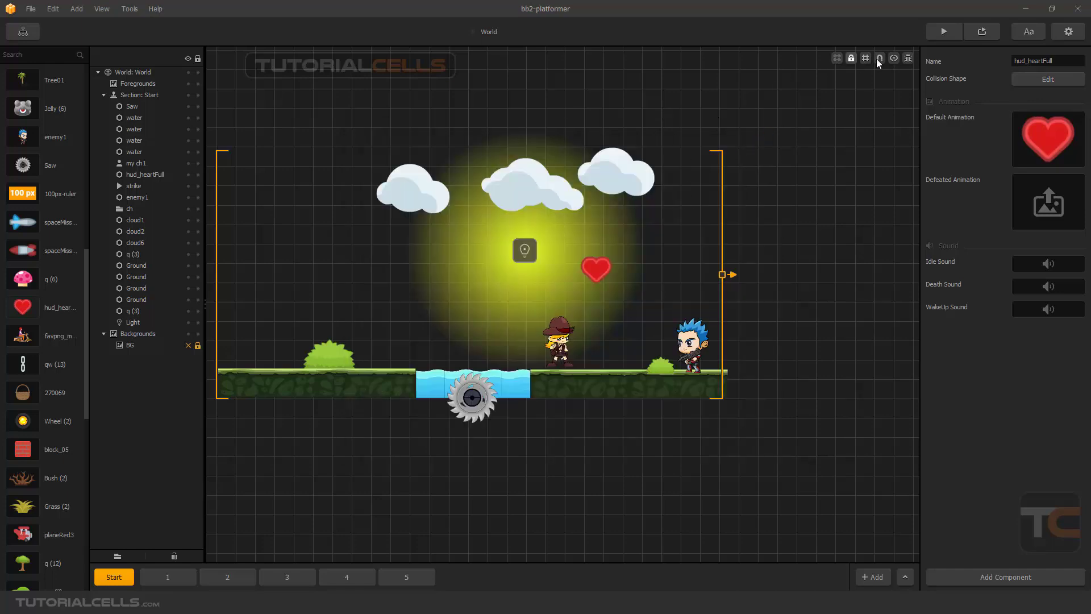
click(973, 30)
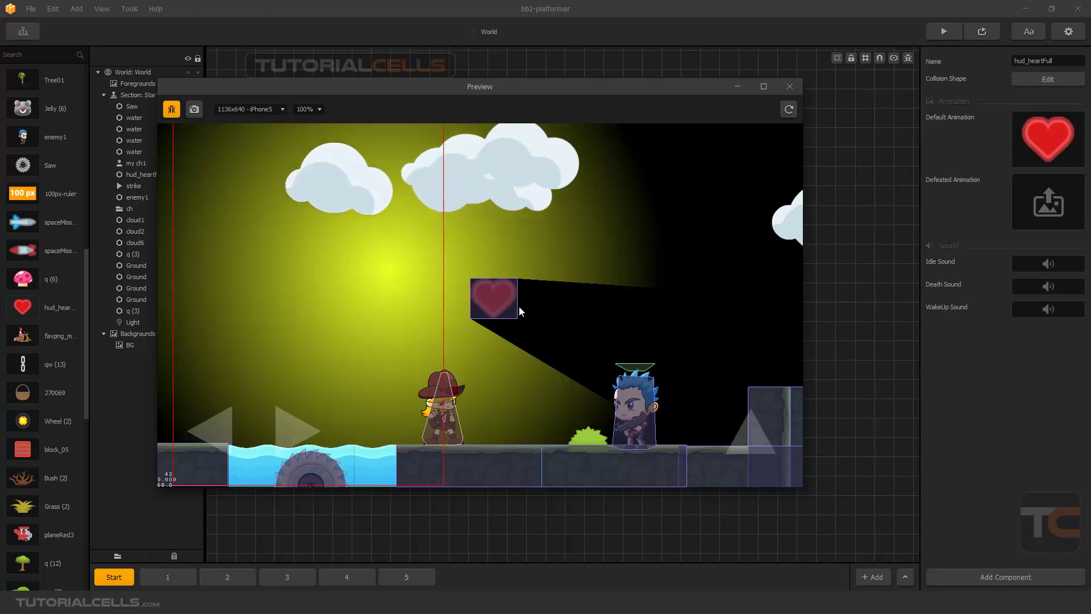
- Hide the preview's debug overlays, close it, and delete the heart from the level
click(172, 114)
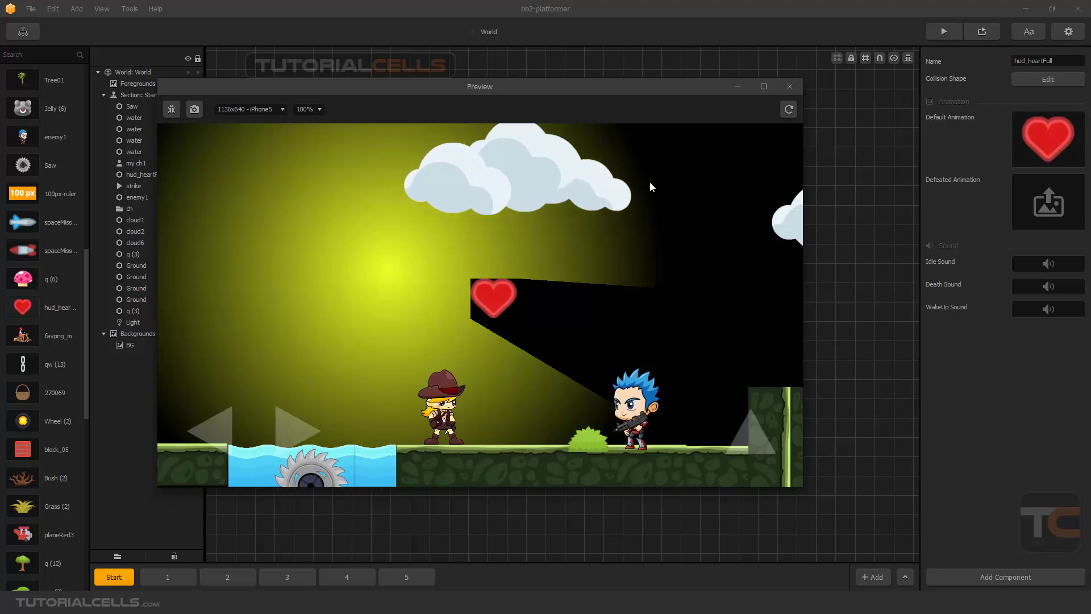
click(790, 87)
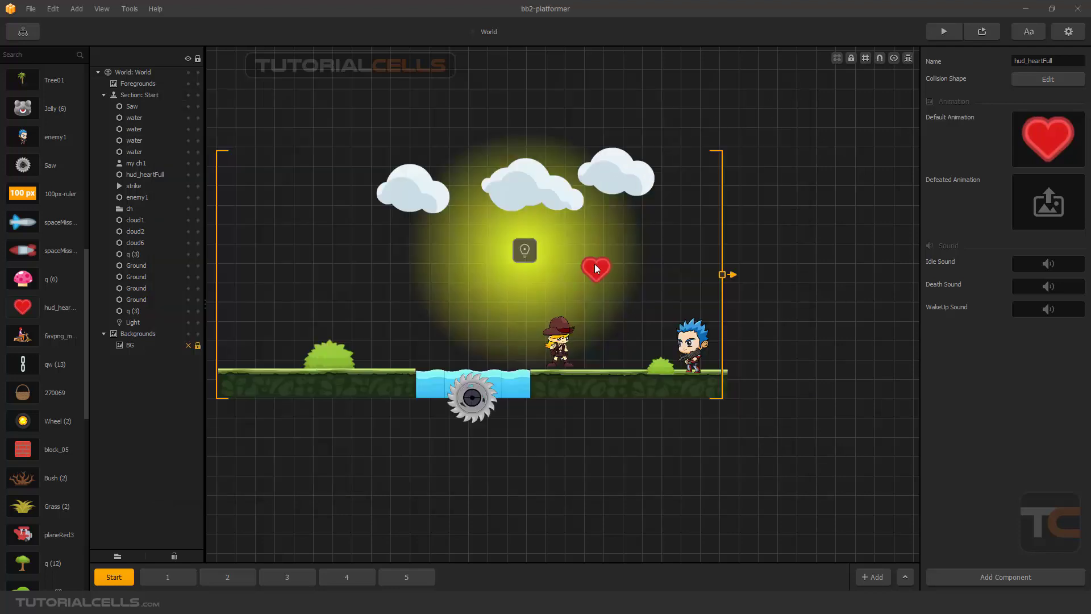
drag(596, 269, 609, 273)
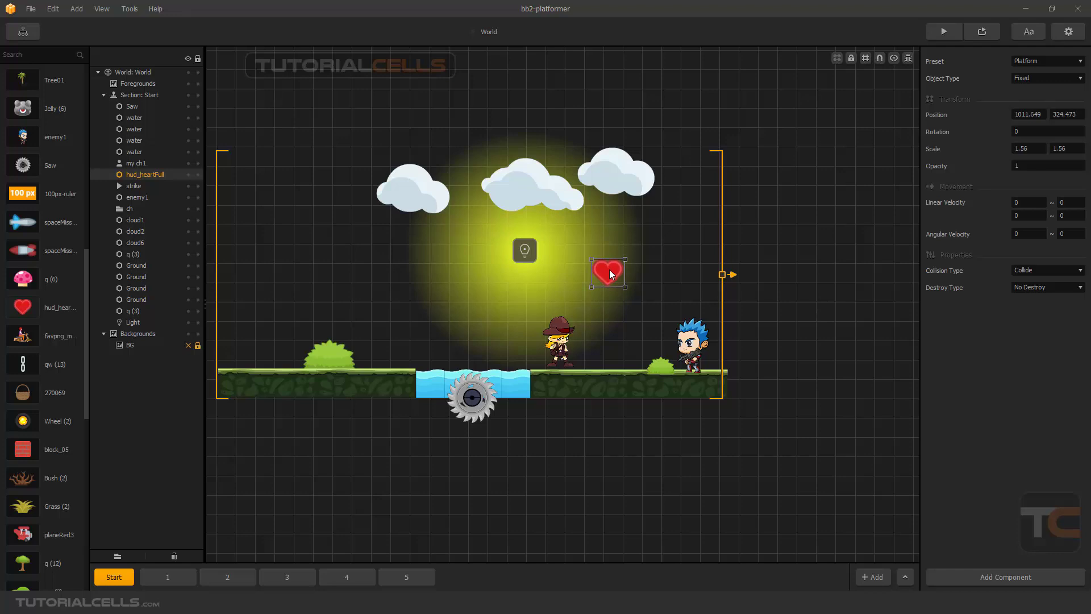
key(Delete)
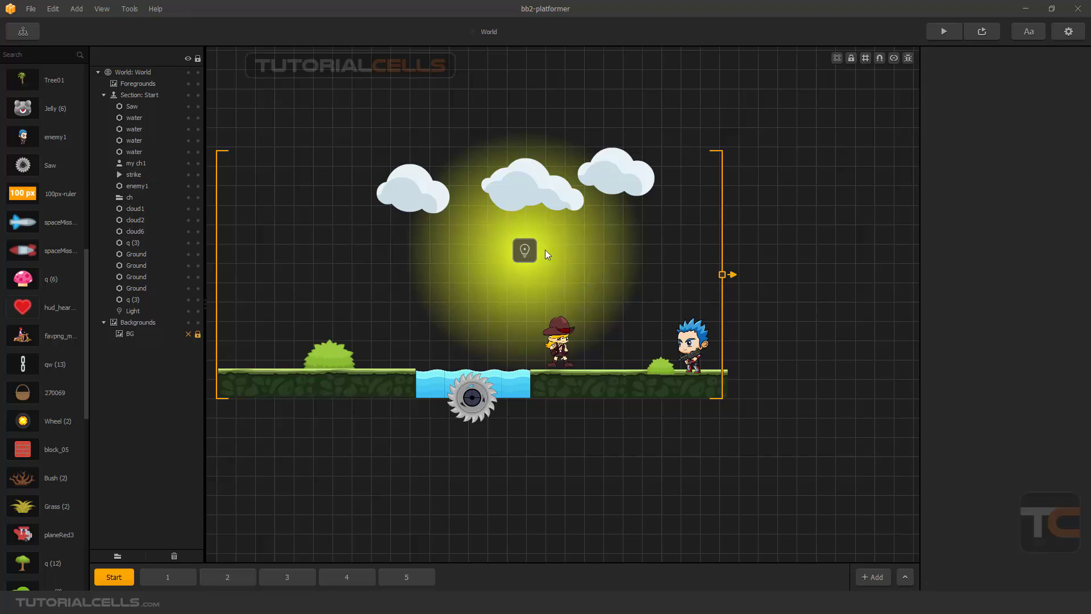
- Shift the yellow light slightly right and collapse the Objects and Actions lists
drag(531, 252, 544, 255)
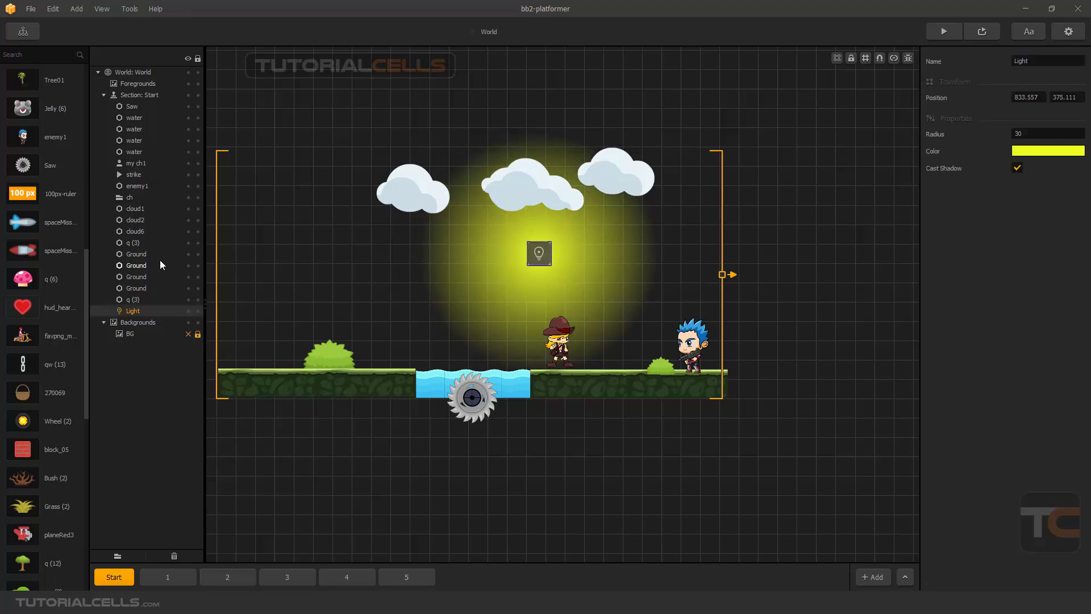
scroll(22, 179, up, 10)
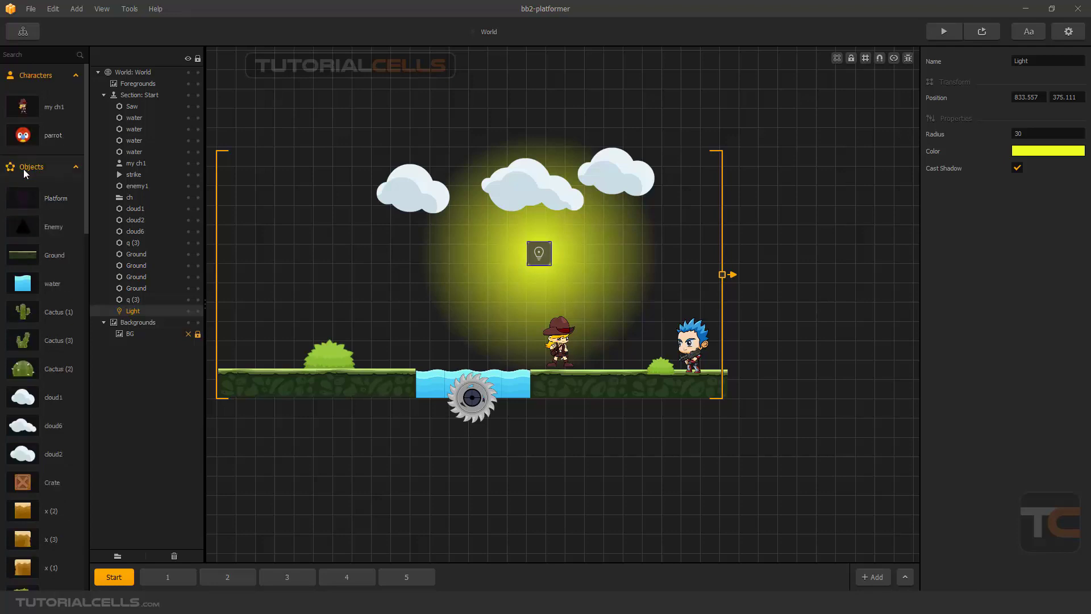
click(24, 170)
click(40, 193)
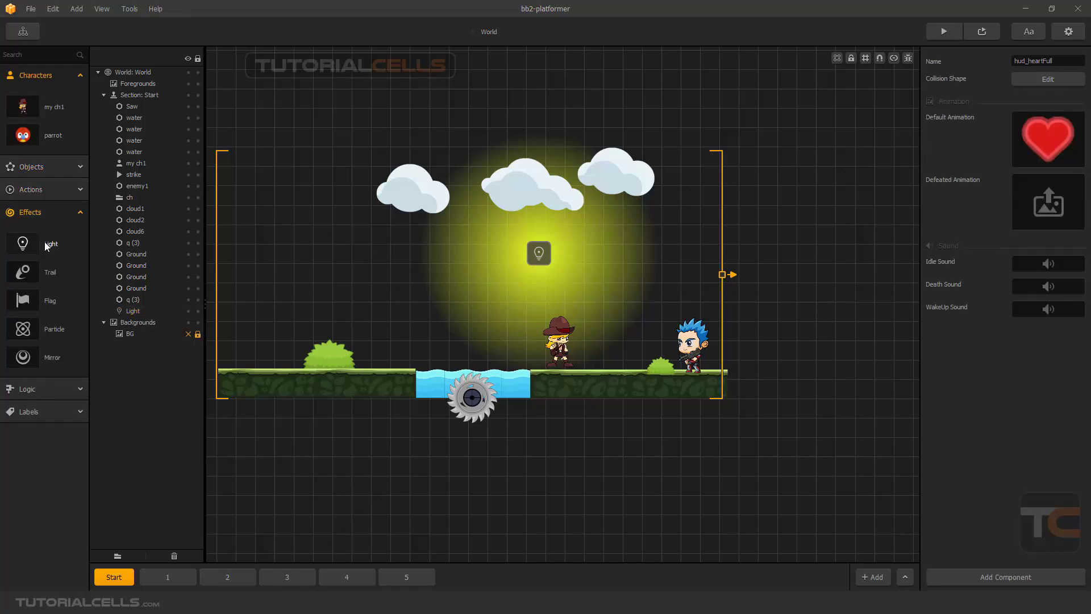
- Place Light 2 by the left cloud (461.134, 474.351) and Light 3 lower above the bush
drag(45, 243, 391, 218)
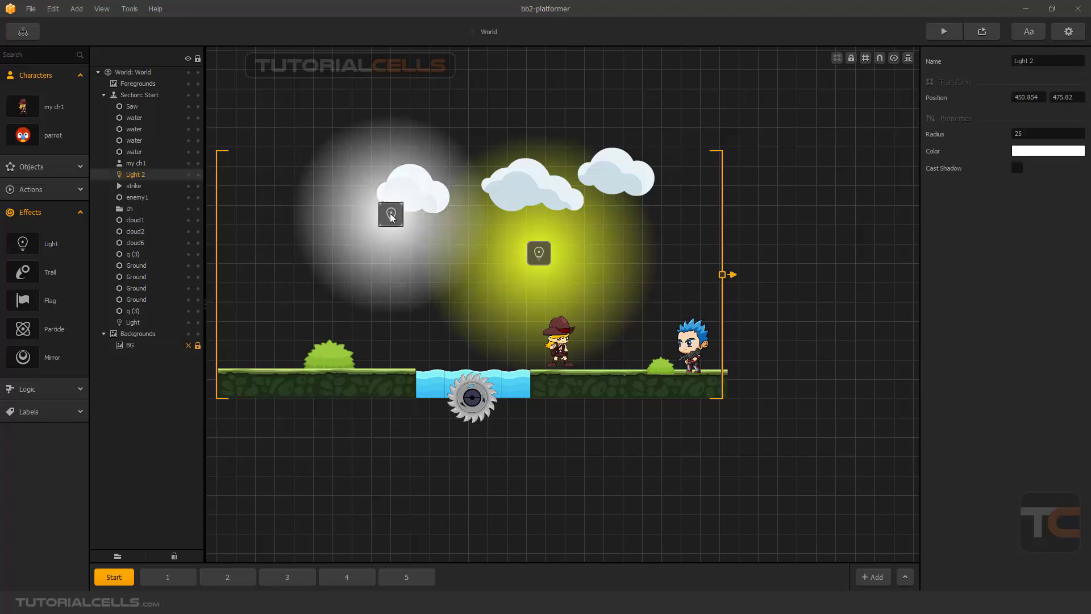
drag(23, 243, 299, 288)
drag(403, 214, 400, 215)
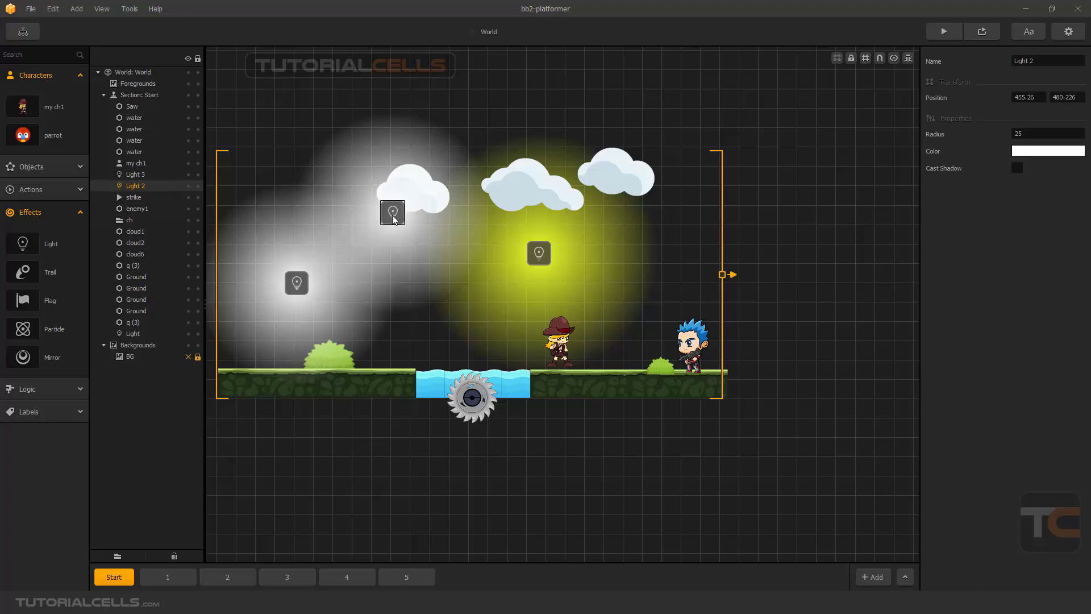
drag(392, 217, 395, 219)
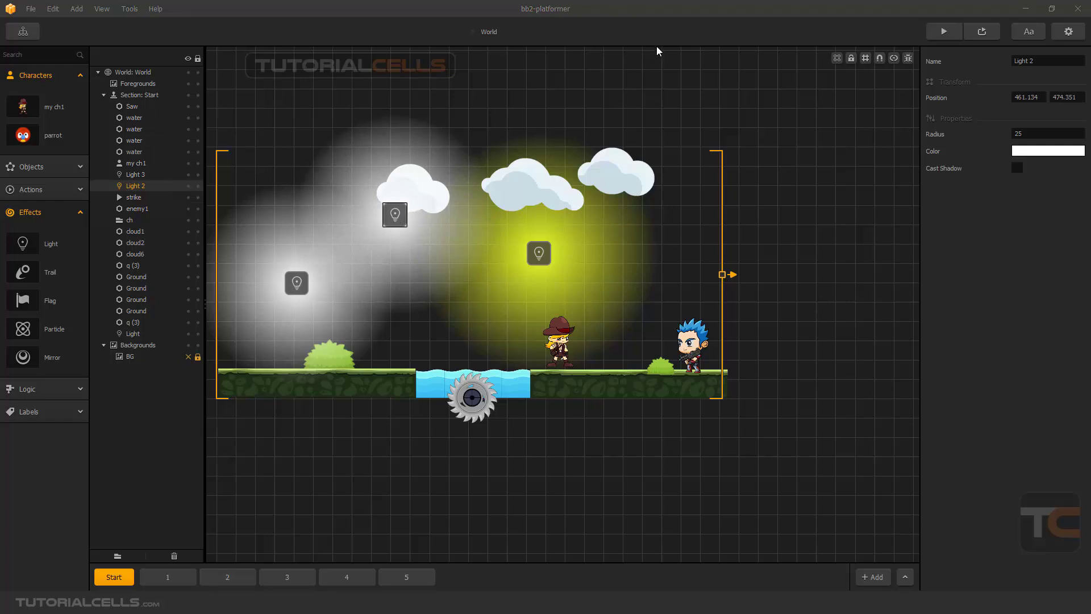